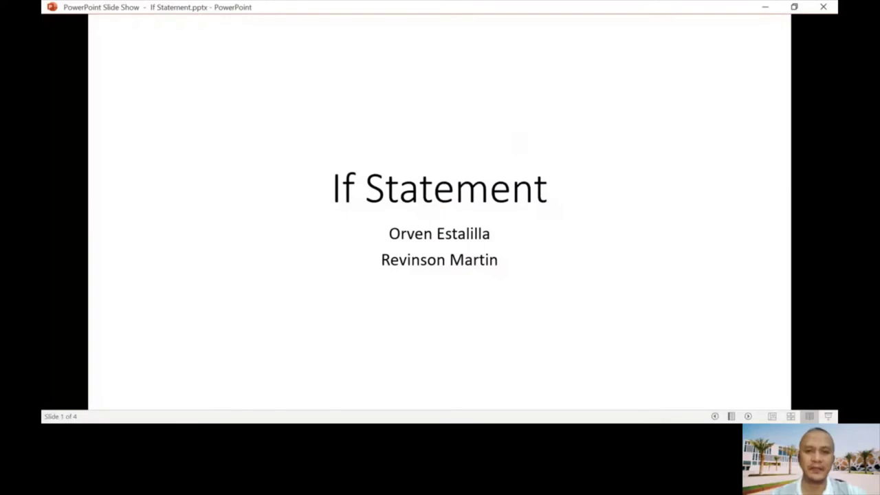
Advance the slide show to slide 2, explaining IF syntax: Logic_Test, TRUE and FALSE outputs
{"action": "key", "text": "Right"}
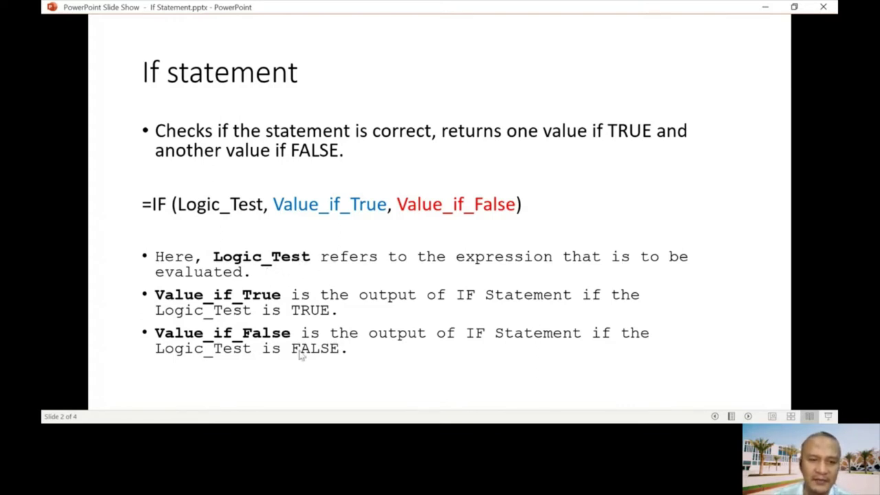
Advance to slide 3, Logical Operators, showing the =AND and =OR truth tables
{"action": "left_click", "coordinate": [333, 274]}
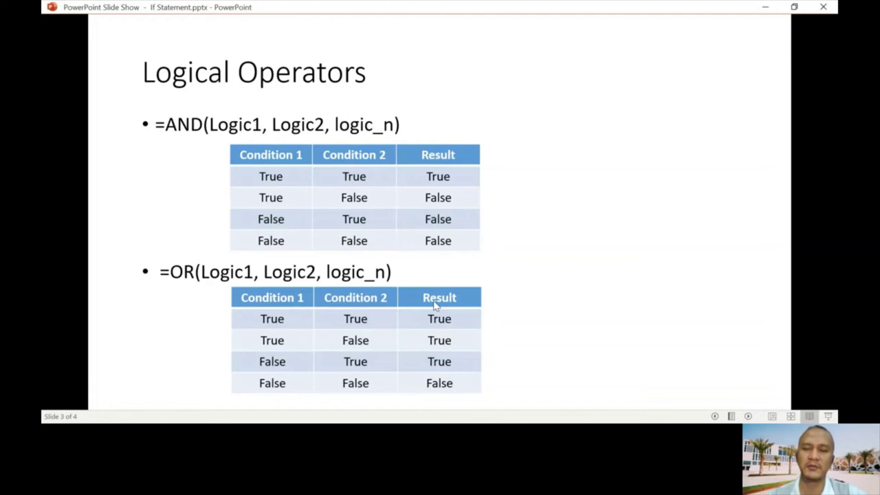
Advance to slide 4, the Nested if slide with the nested IF formula pattern
{"action": "left_click", "coordinate": [569, 243]}
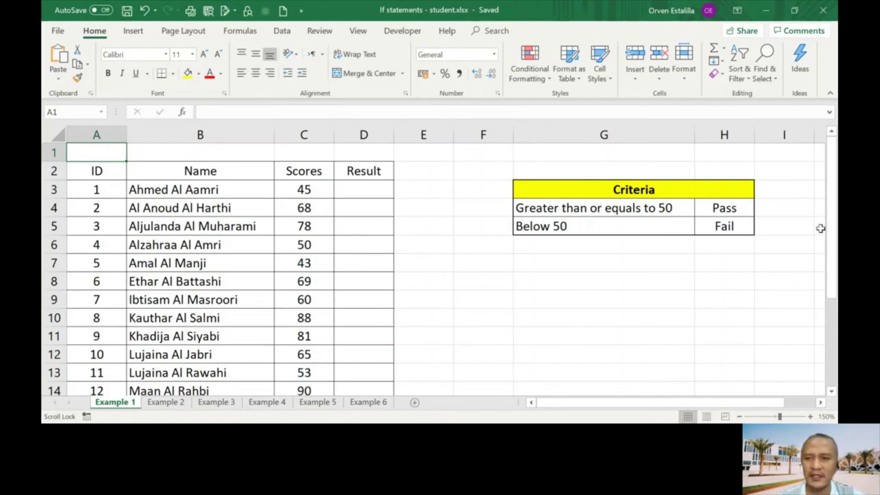
{"action": "left_click", "coordinate": [578, 191]}
{"action": "left_click_drag", "start_coordinate": [577, 191], "coordinate": [680, 224]}
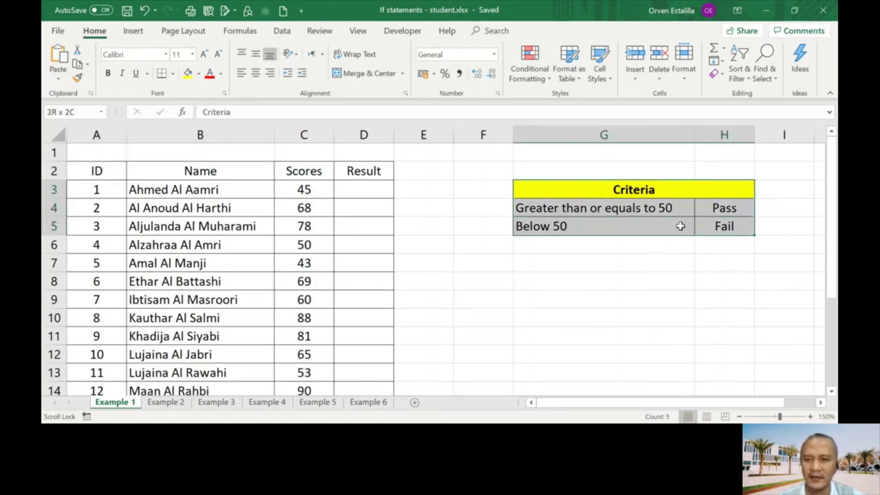
{"action": "left_click", "coordinate": [646, 208]}
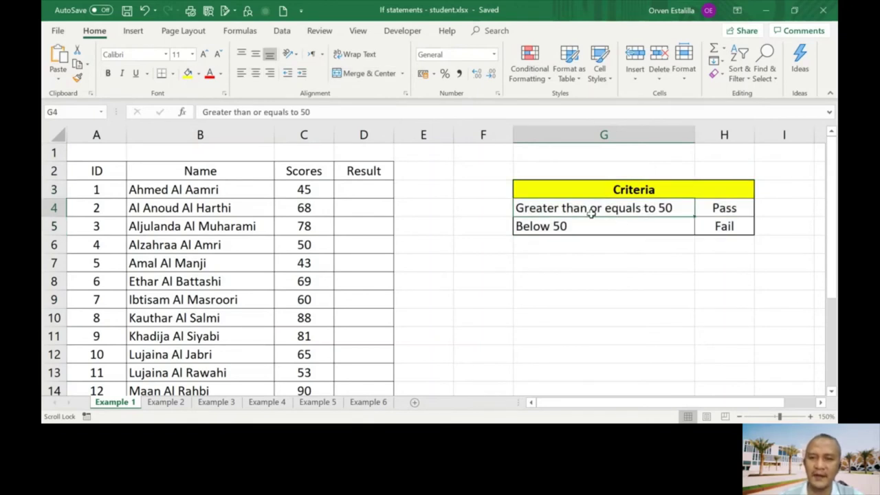
{"action": "left_click", "coordinate": [297, 184]}
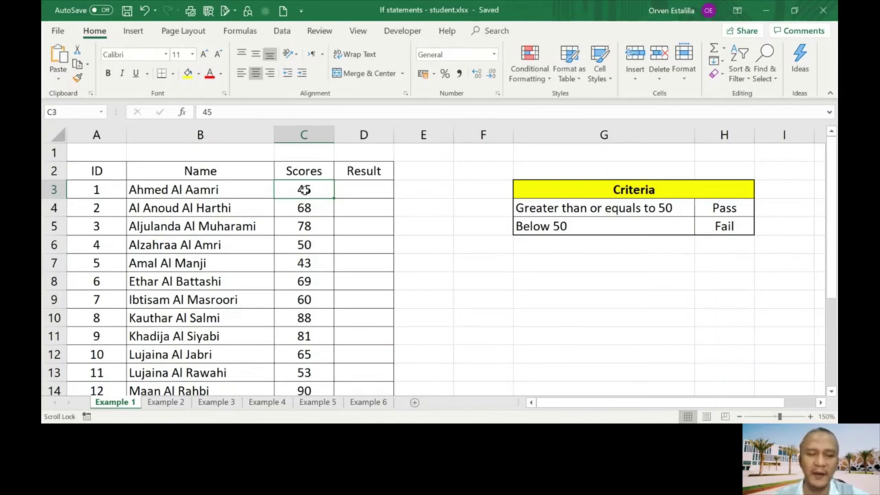
In D3, build the unentered formula =if(C3>=50,"Pass") referencing the score in C3
{"action": "left_click", "coordinate": [354, 190]}
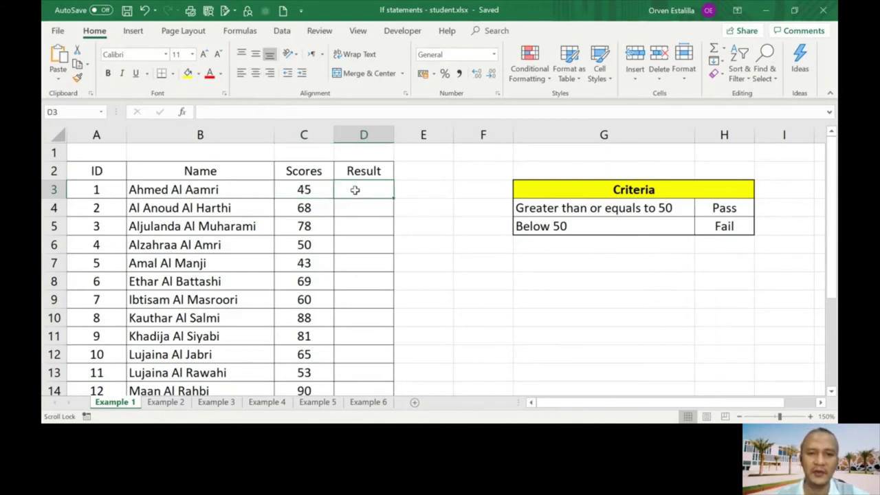
{"action": "type", "text": "="}
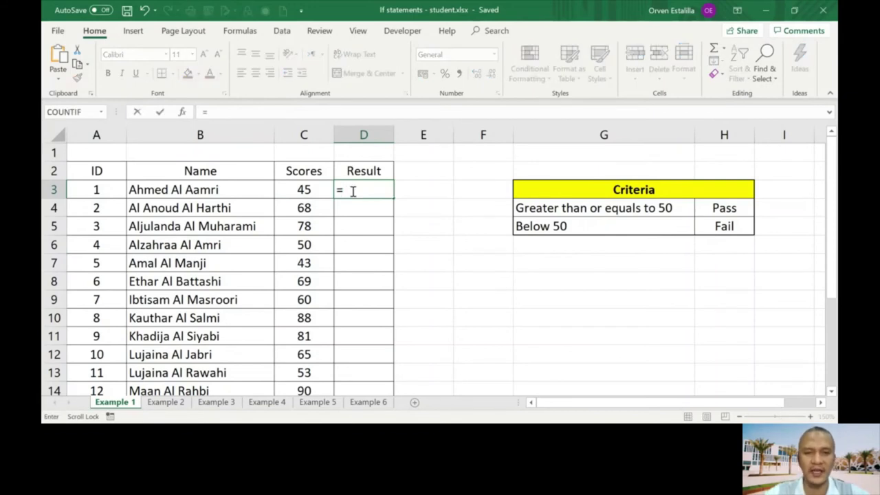
{"action": "type", "text": "if("}
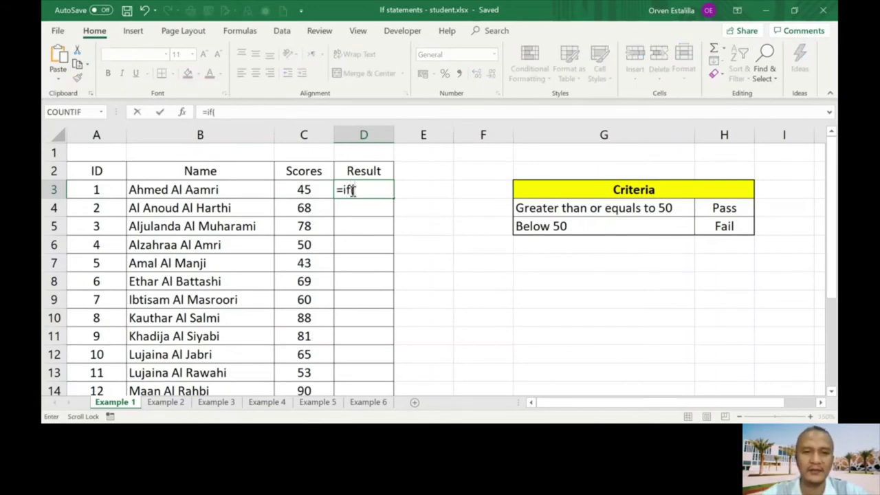
{"action": "left_click", "coordinate": [300, 187]}
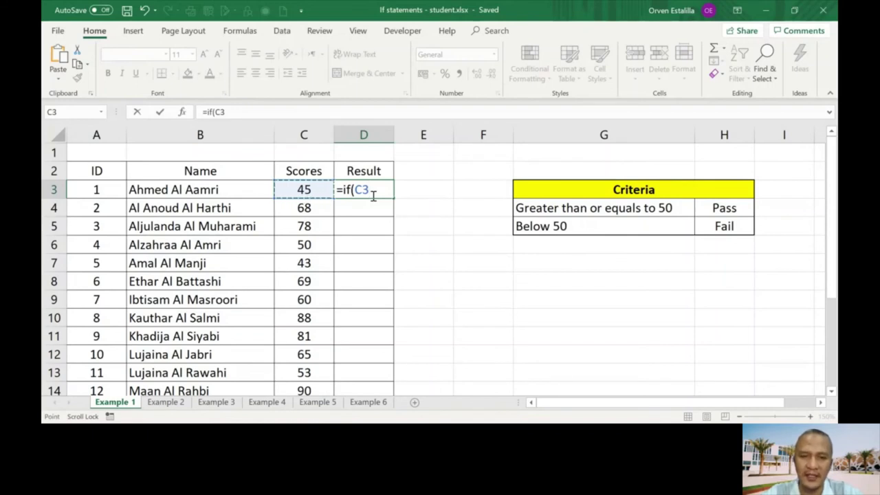
{"action": "type", "text": "="}
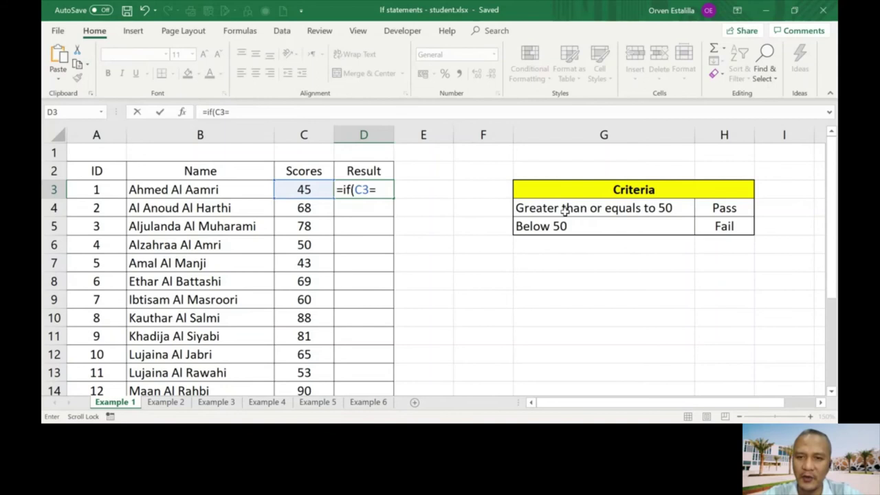
{"action": "left_click", "coordinate": [374, 190]}
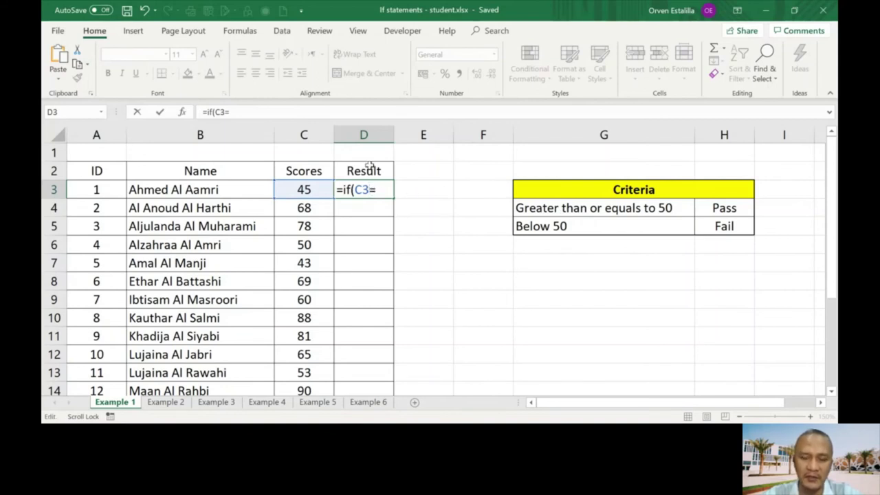
{"action": "type", "text": ">="}
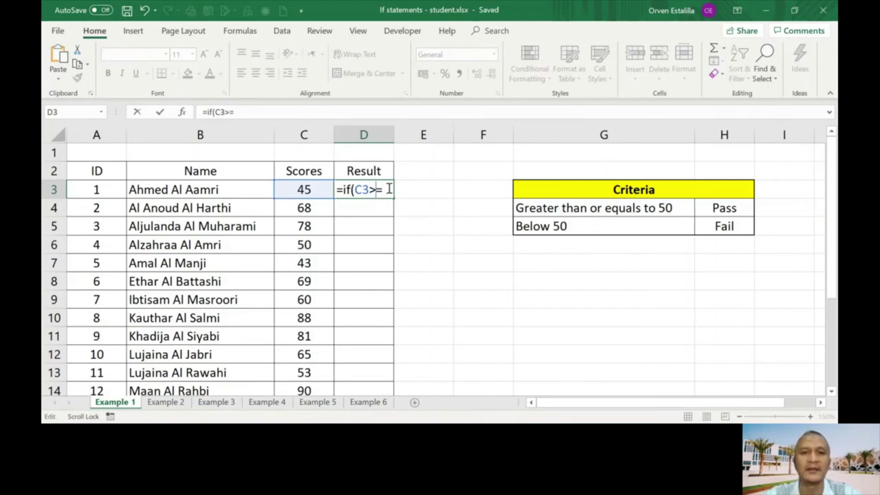
{"action": "type", "text": "50"}
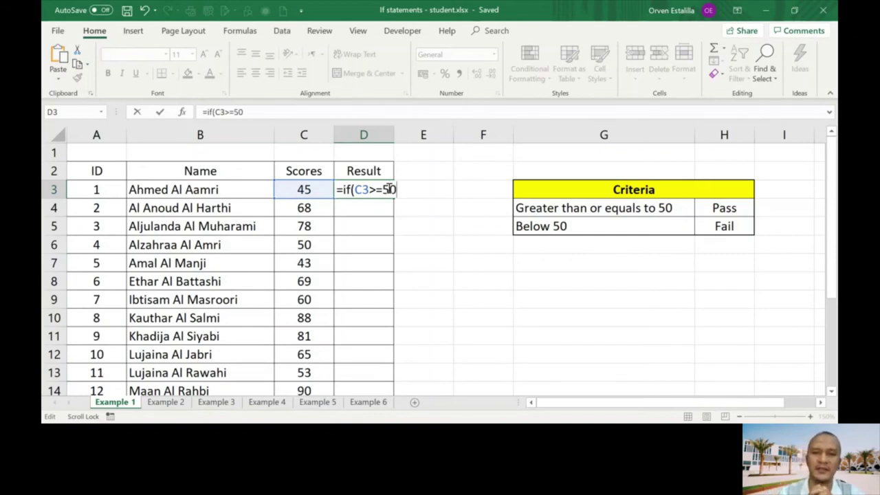
{"action": "type", "text": ","}
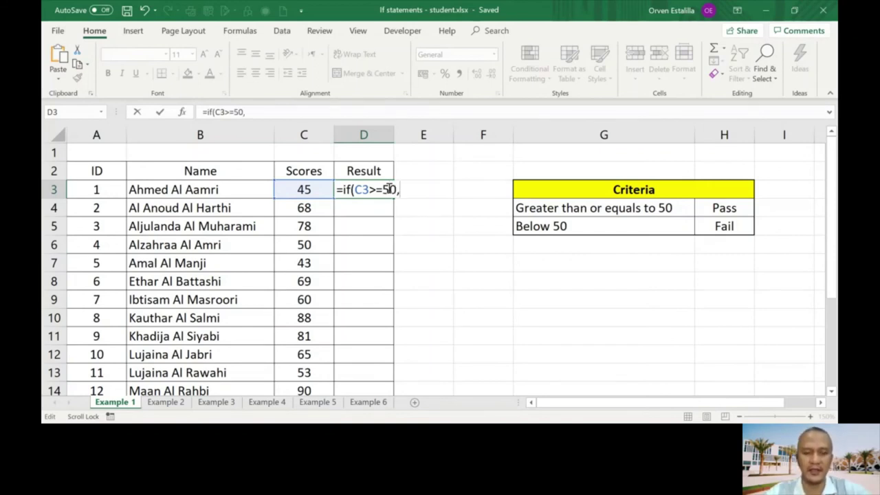
{"action": "type", "text": "\"Pa"}
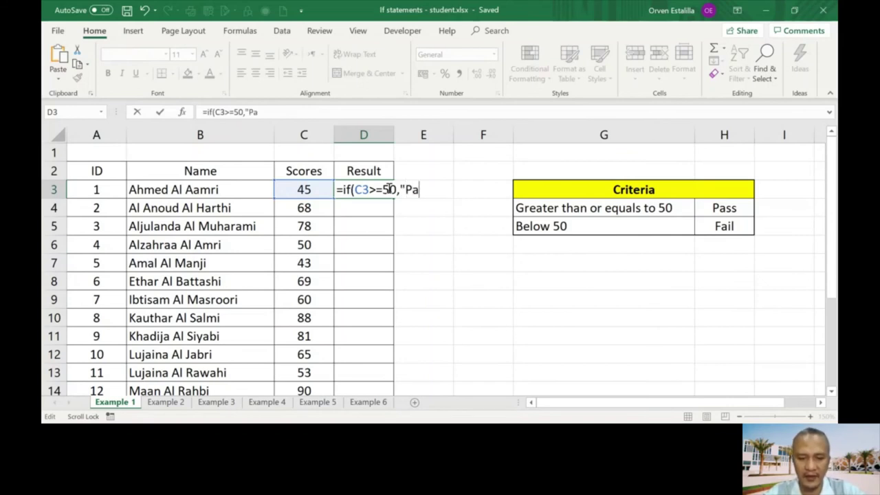
{"action": "type", "text": "ss\")"}
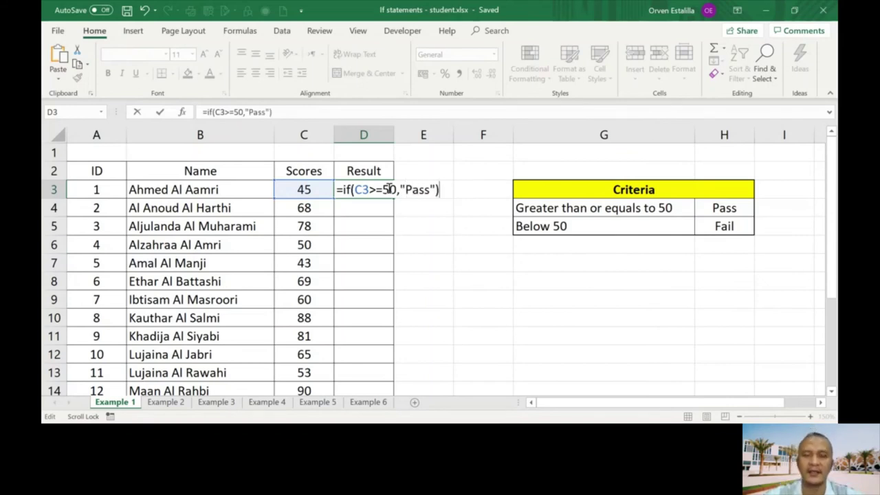
{"action": "left_click_drag", "start_coordinate": [407, 189], "coordinate": [429, 190]}
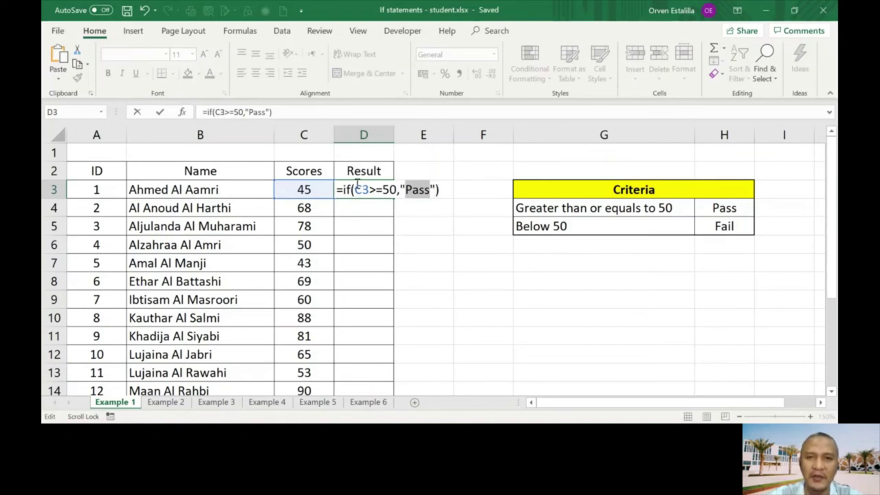
{"action": "left_click", "coordinate": [435, 189]}
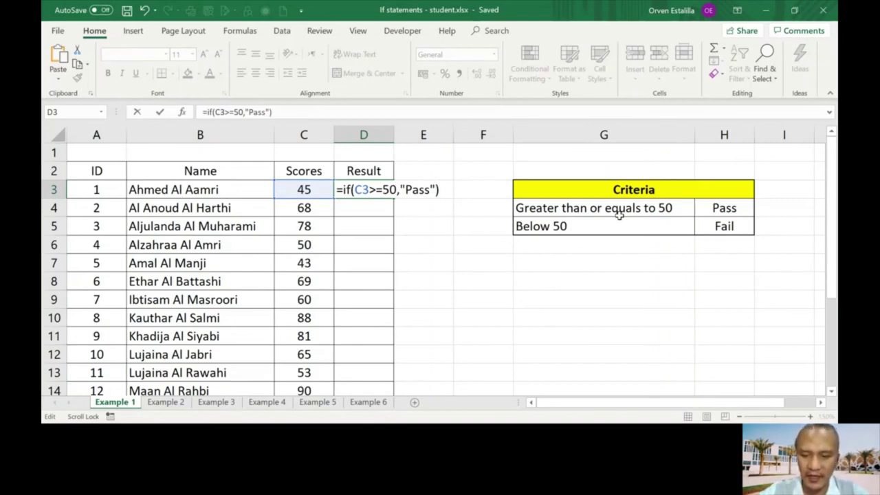
Add "Fail" as the false result so D3 reads =if(C3>=50,"Pass","Fail")
{"action": "type", "text": ","}
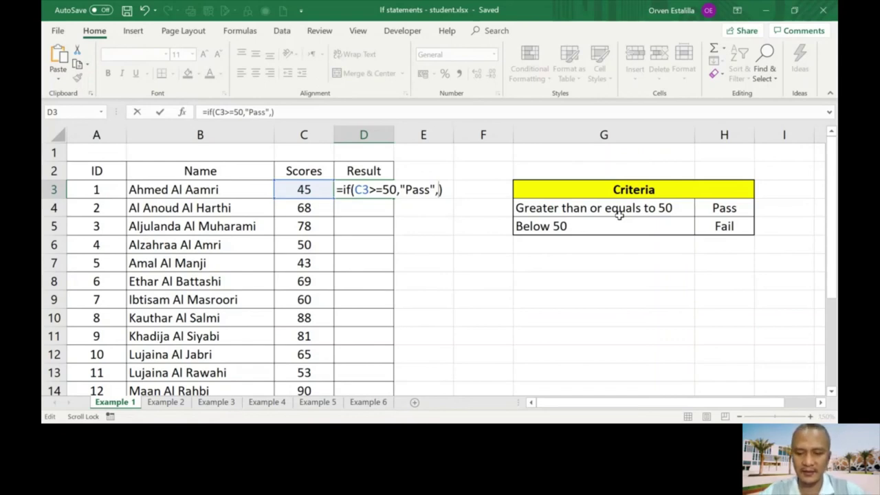
{"action": "type", "text": "\"Fail\""}
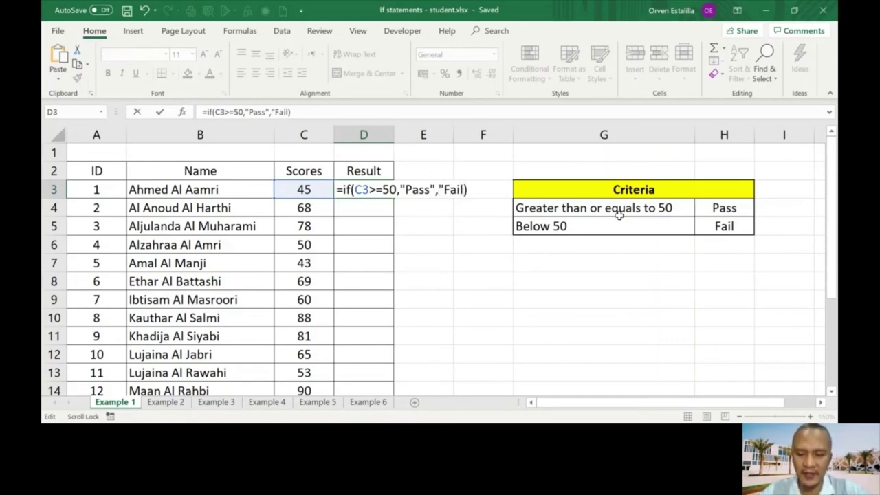
{"action": "type", "text": ")"}
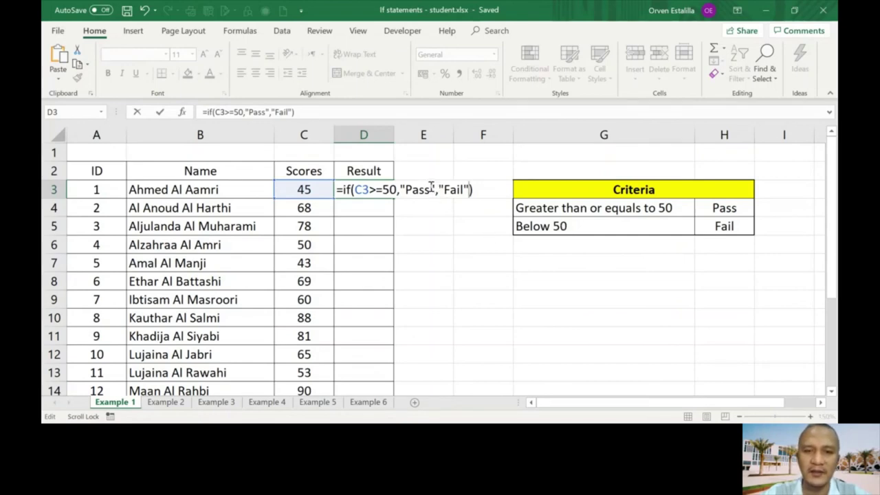
{"action": "left_click_drag", "start_coordinate": [354, 190], "coordinate": [432, 190]}
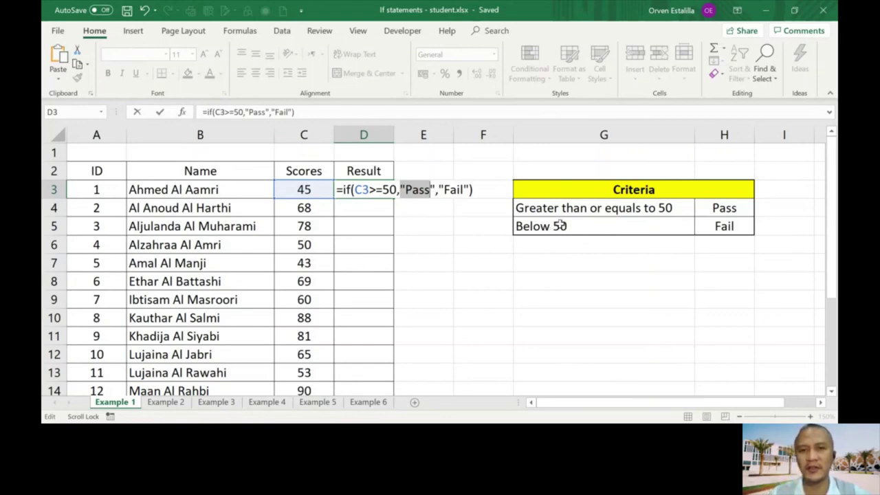
{"action": "left_click", "coordinate": [476, 190]}
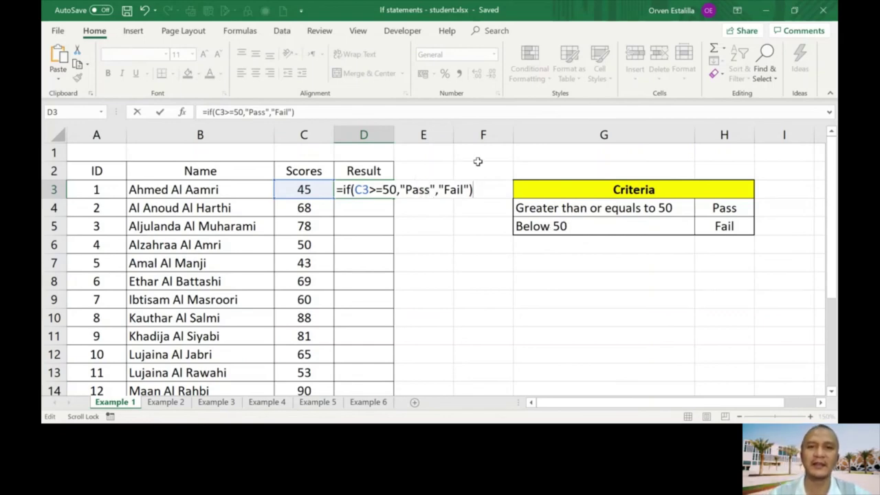
Enter the D3 formula and fill it down to D15, giving Fail for scores 45 and 43
{"action": "key", "text": "Return"}
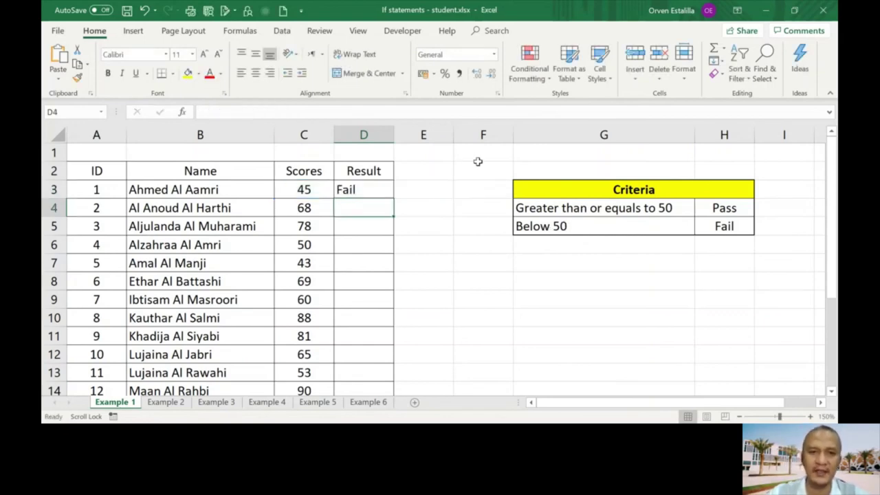
{"action": "left_click", "coordinate": [382, 185]}
{"action": "left_click_drag", "start_coordinate": [394, 198], "coordinate": [387, 360]}
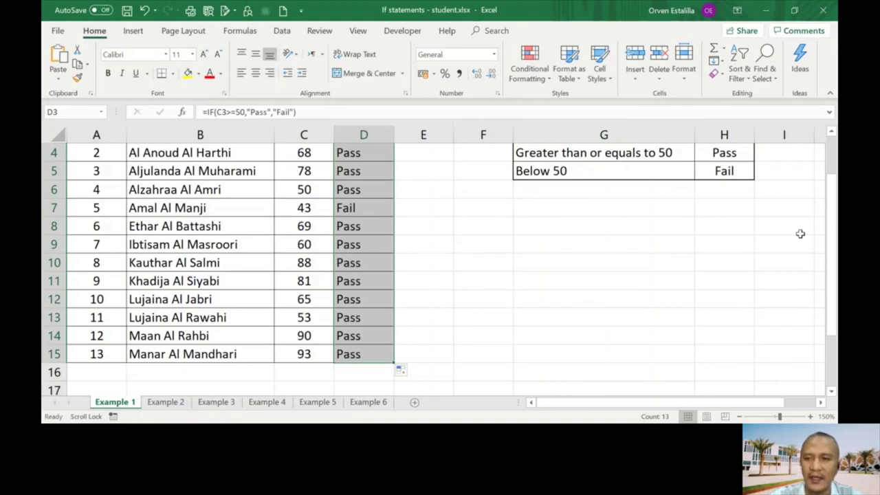
{"action": "left_click_drag", "start_coordinate": [834, 236], "coordinate": [833, 202]}
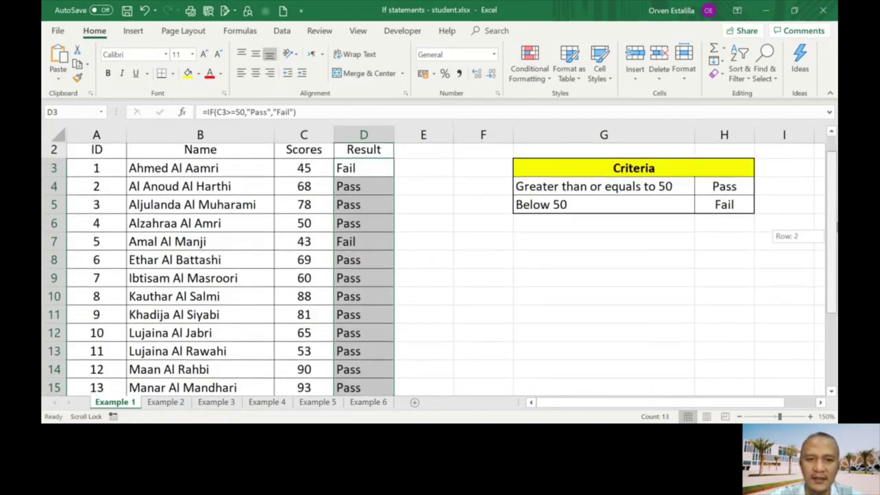
{"action": "mouse_move", "coordinate": [834, 206]}
{"action": "left_mouse_down"}
{"action": "mouse_move", "coordinate": [834, 217]}
{"action": "mouse_move", "coordinate": [835, 208]}
{"action": "left_mouse_up"}
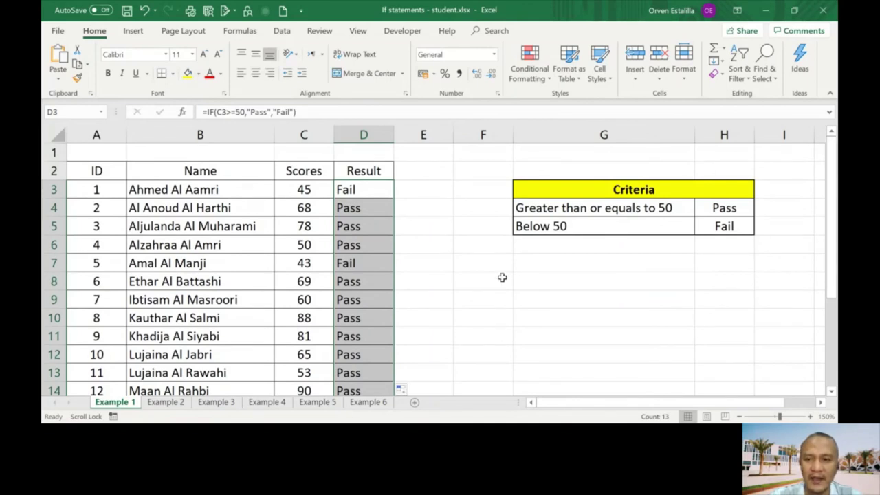